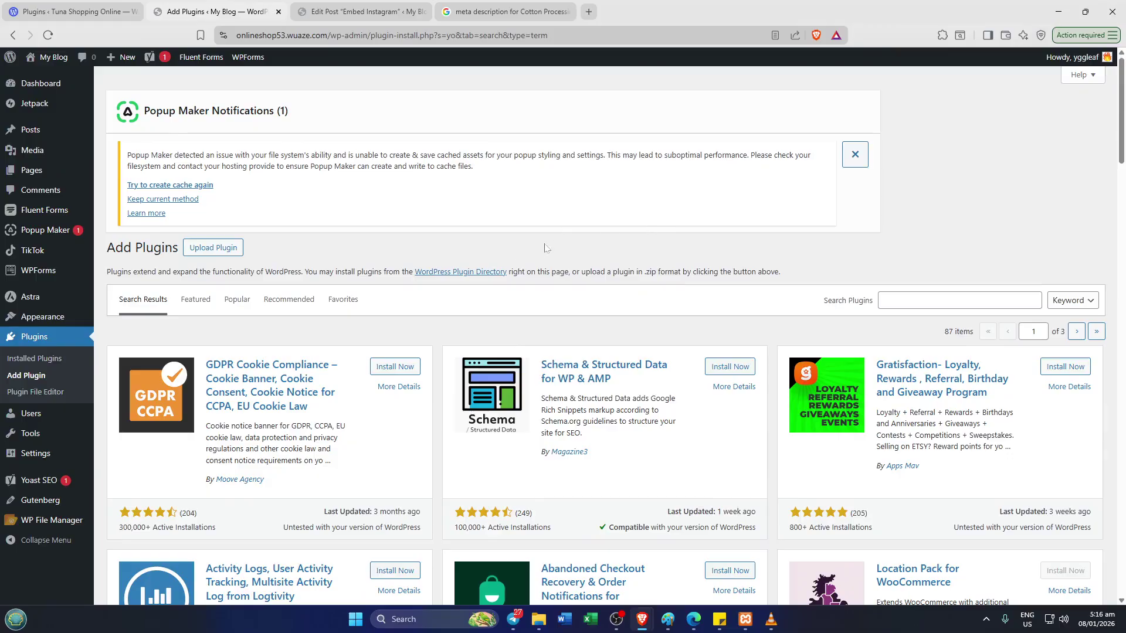
- Search the WordPress plugin directory for "yoast"
scroll(763, 241, down, 2)
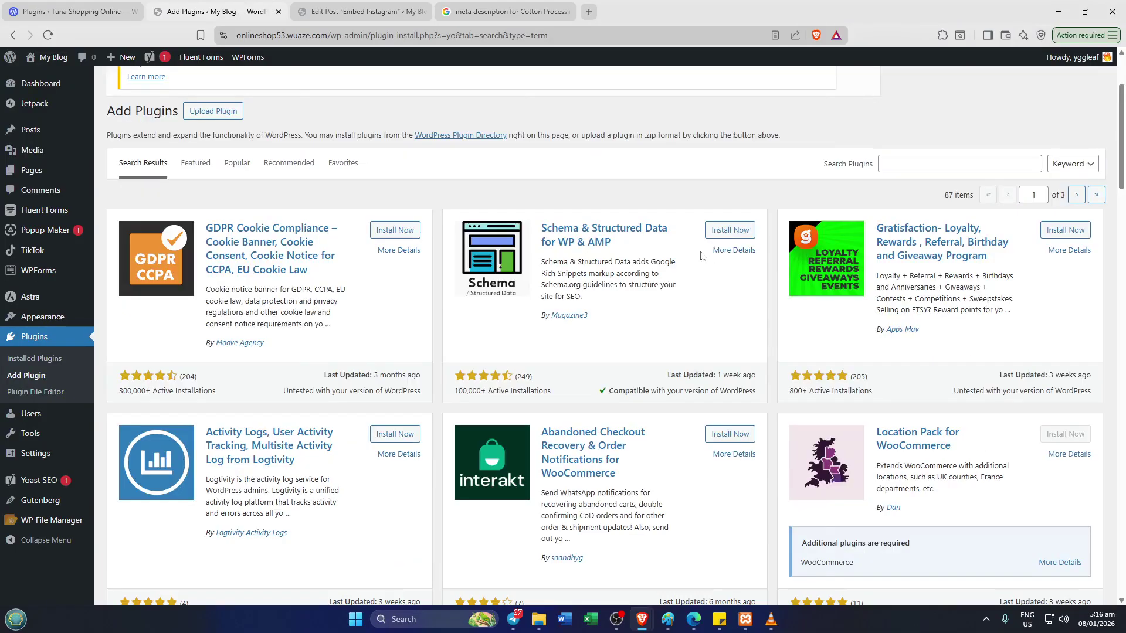
scroll(701, 256, up, 2)
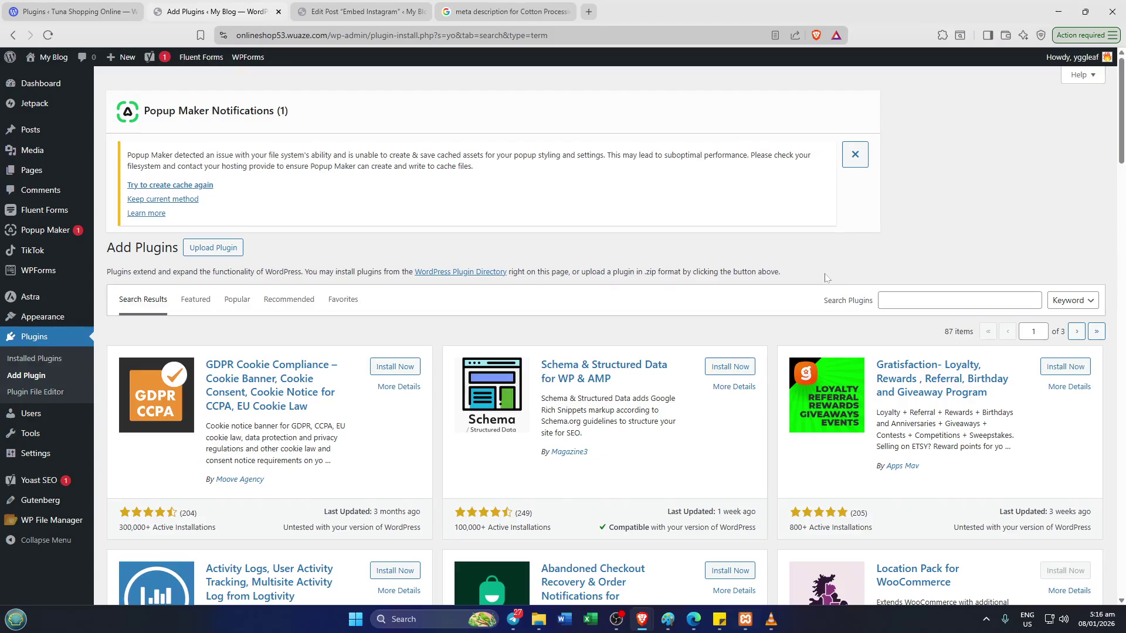
click(913, 299)
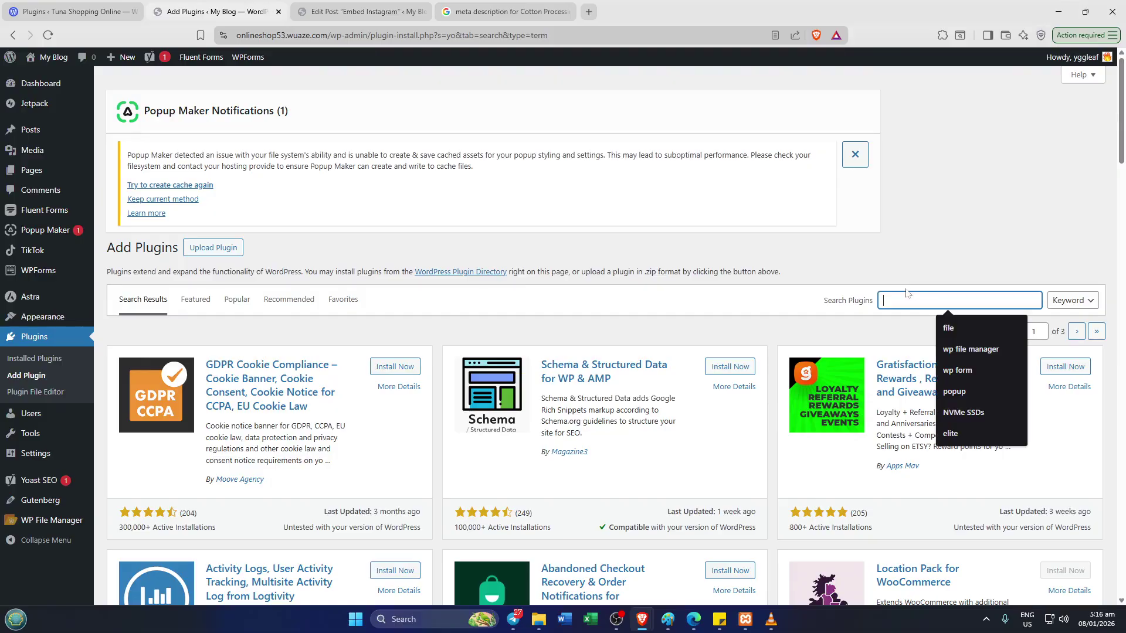
text(yoast)
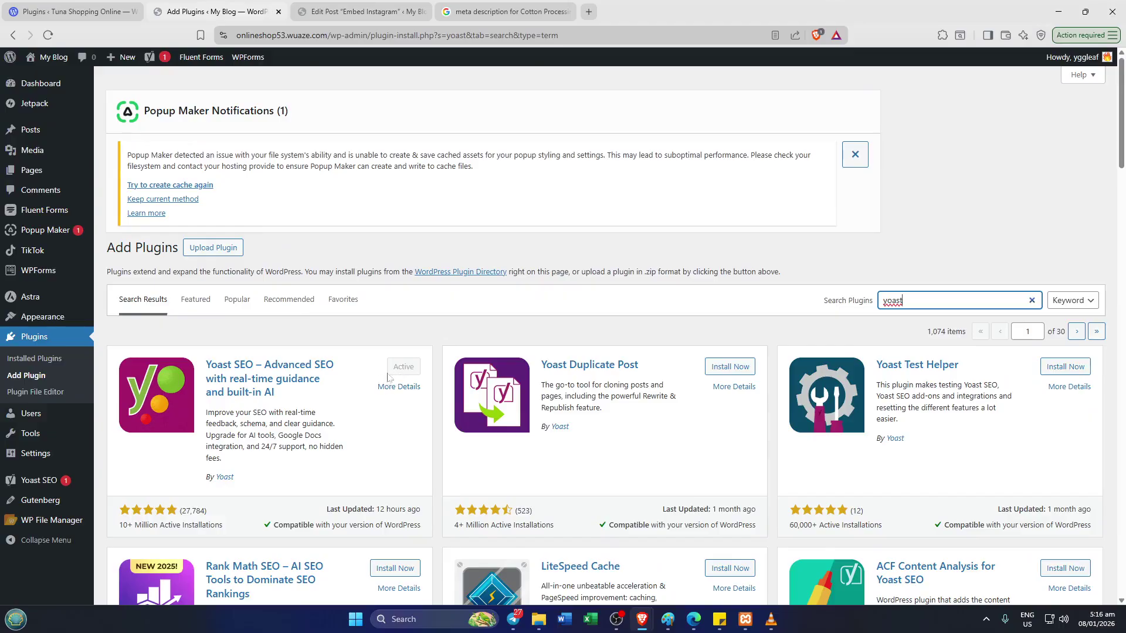
- Switch to the Embed Instagram post and examine its Yoast SEO focus keyphrase, search preview, SEO title, slug and meta description fields
click(346, 7)
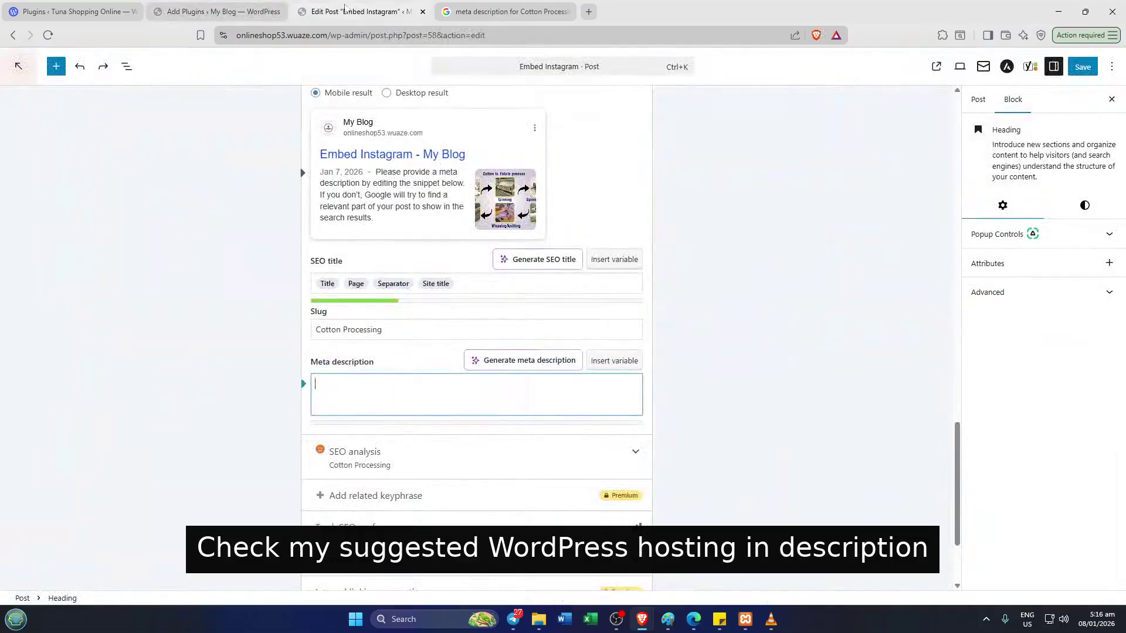
scroll(721, 337, down, 2)
scroll(721, 286, up, 6)
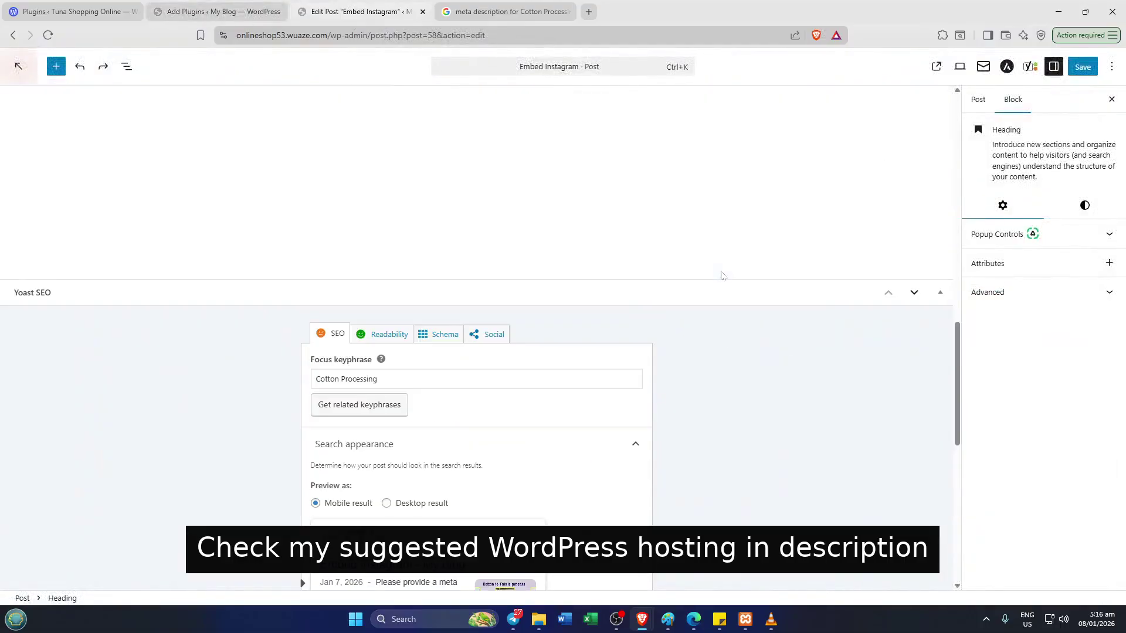
scroll(722, 276, up, 15)
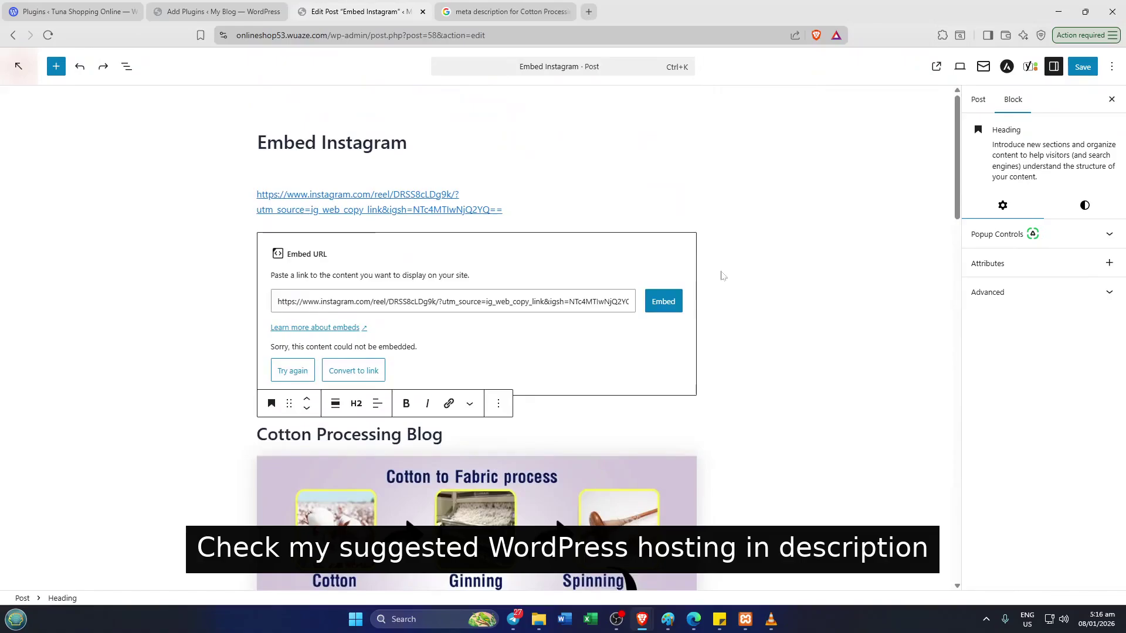
scroll(690, 283, down, 15)
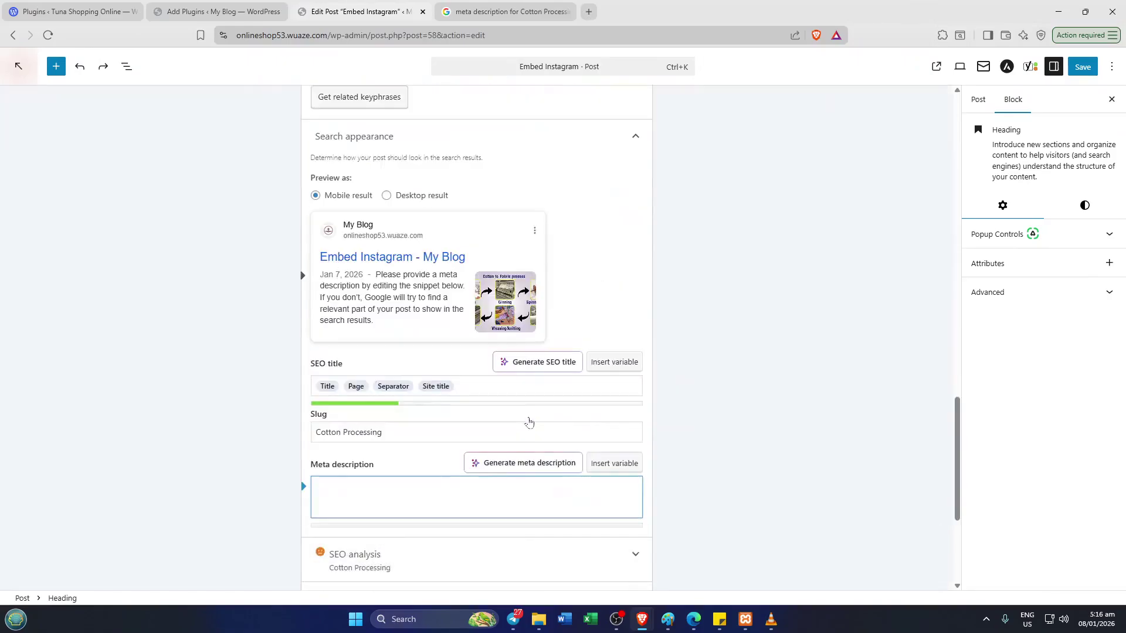
scroll(505, 264, up, 3)
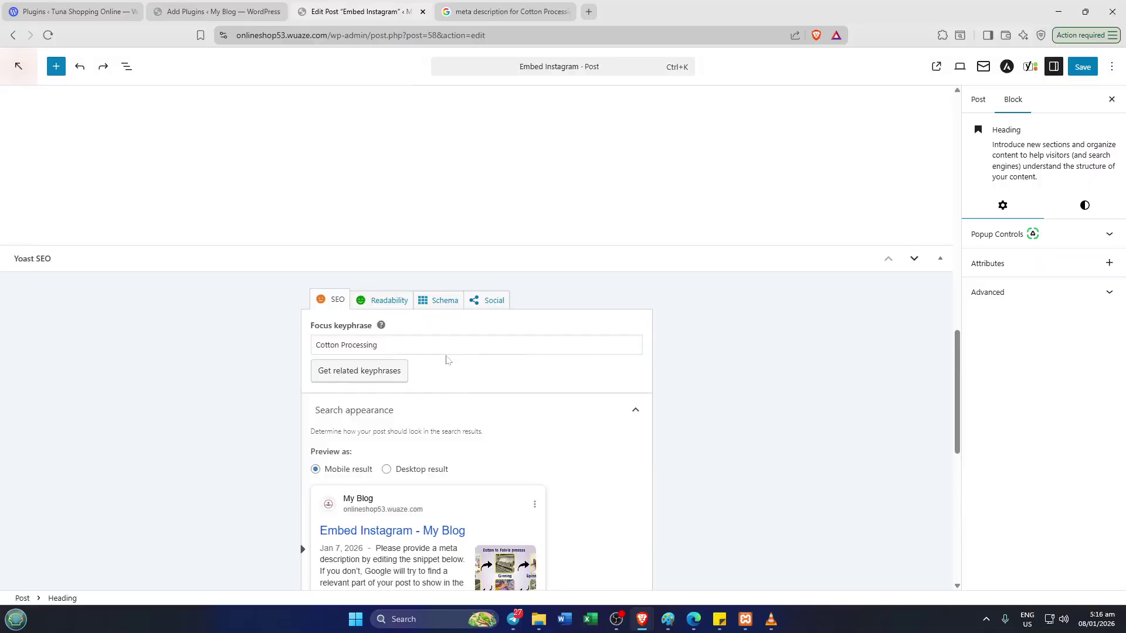
scroll(445, 359, down, 2)
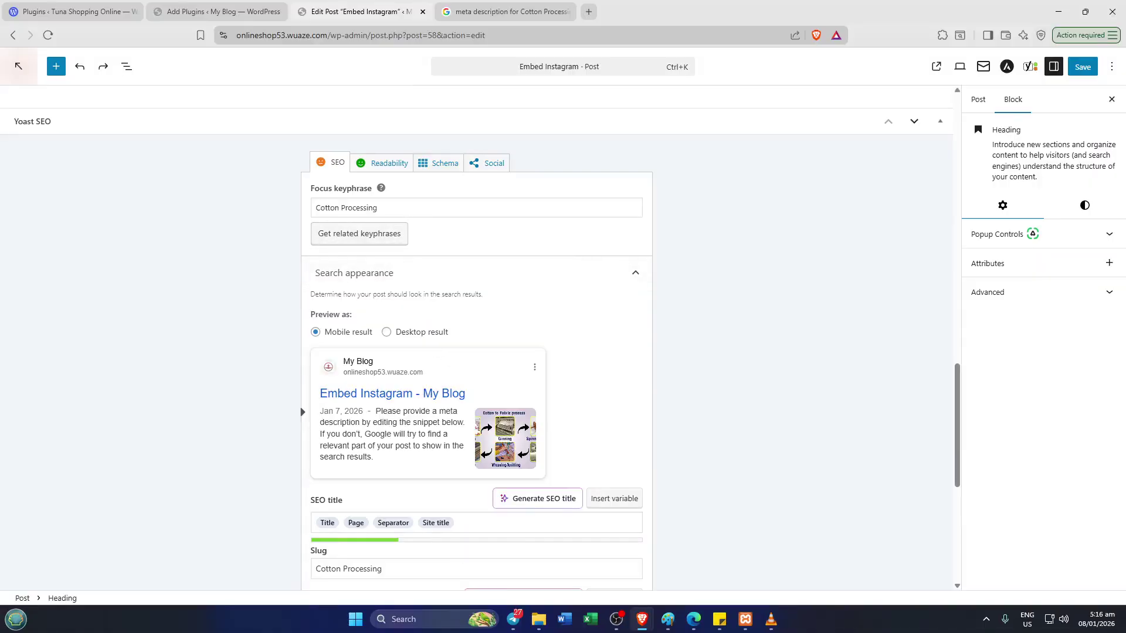
drag(381, 208, 244, 224)
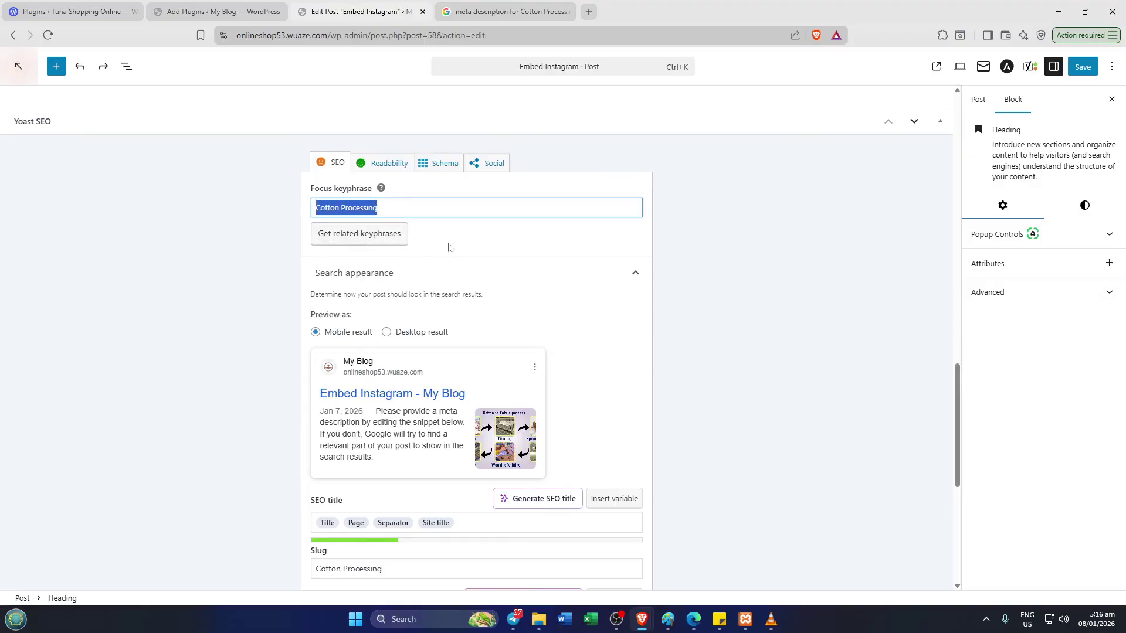
scroll(446, 252, down, 2)
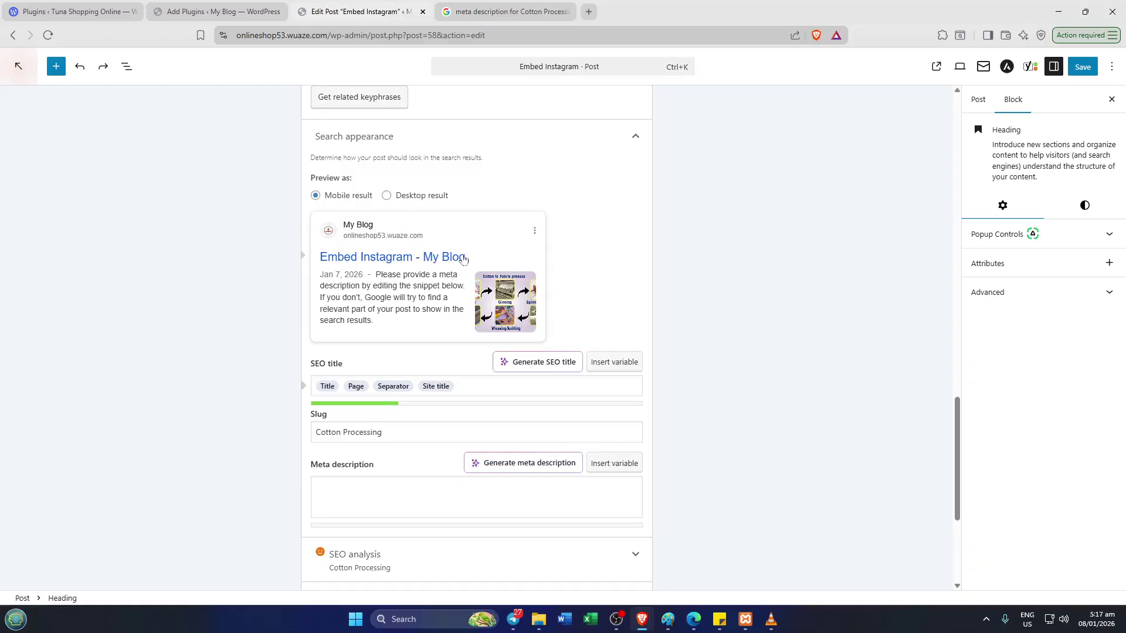
scroll(444, 321, down, 2)
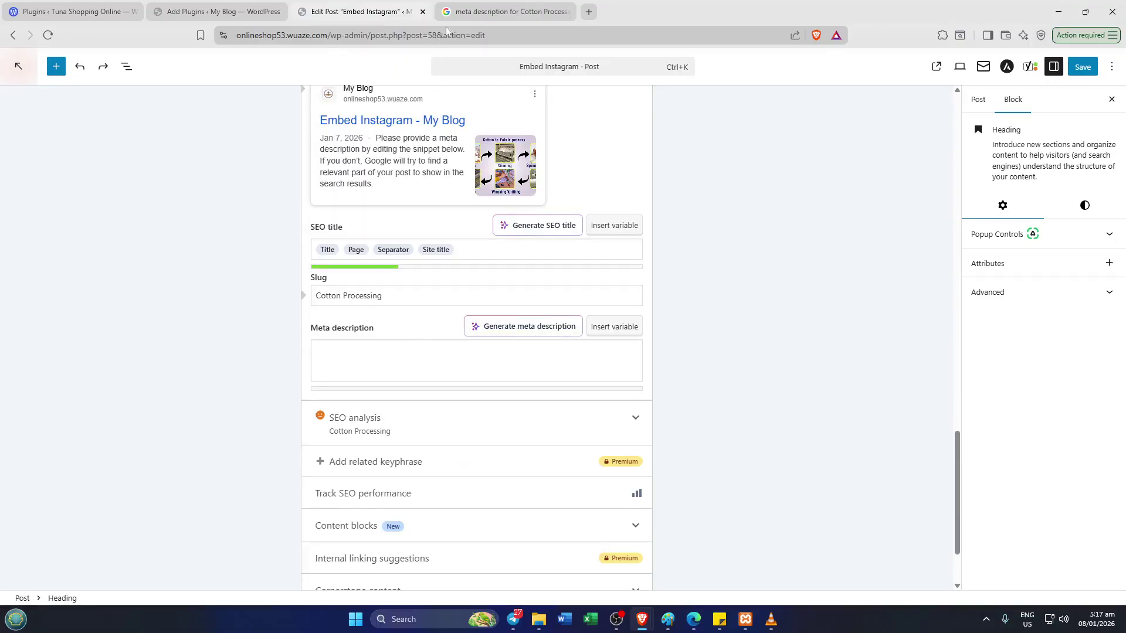
- Copy the first industrial and technical sample description from the Google results into the post's Yoast meta description
click(476, 8)
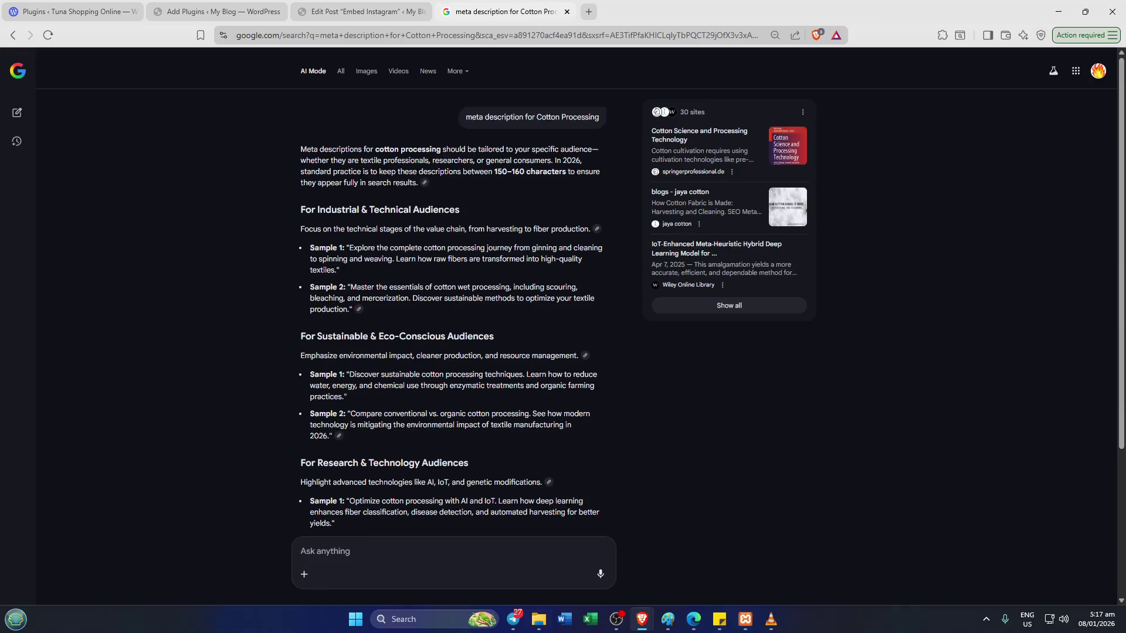
drag(350, 248, 333, 271)
key(ctrl+c)
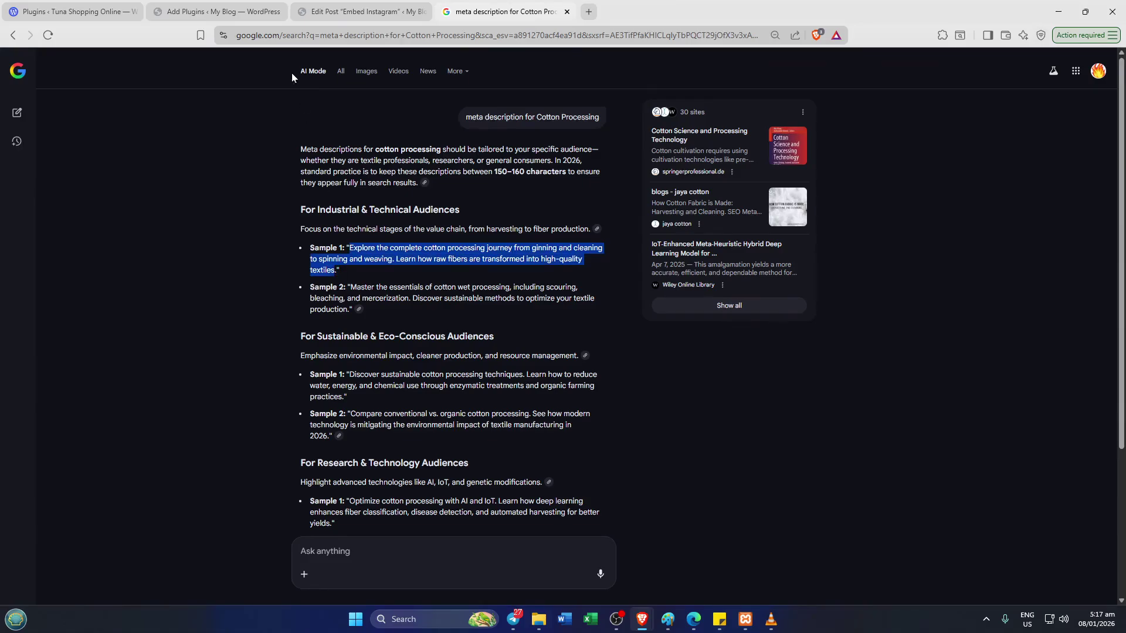
click(343, 11)
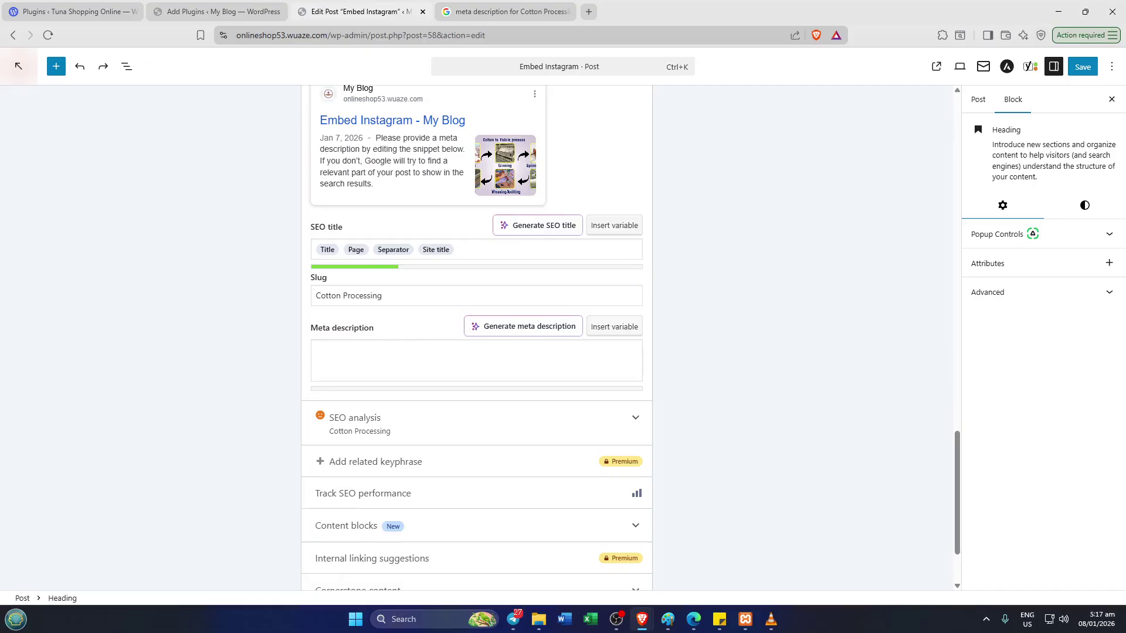
click(365, 351)
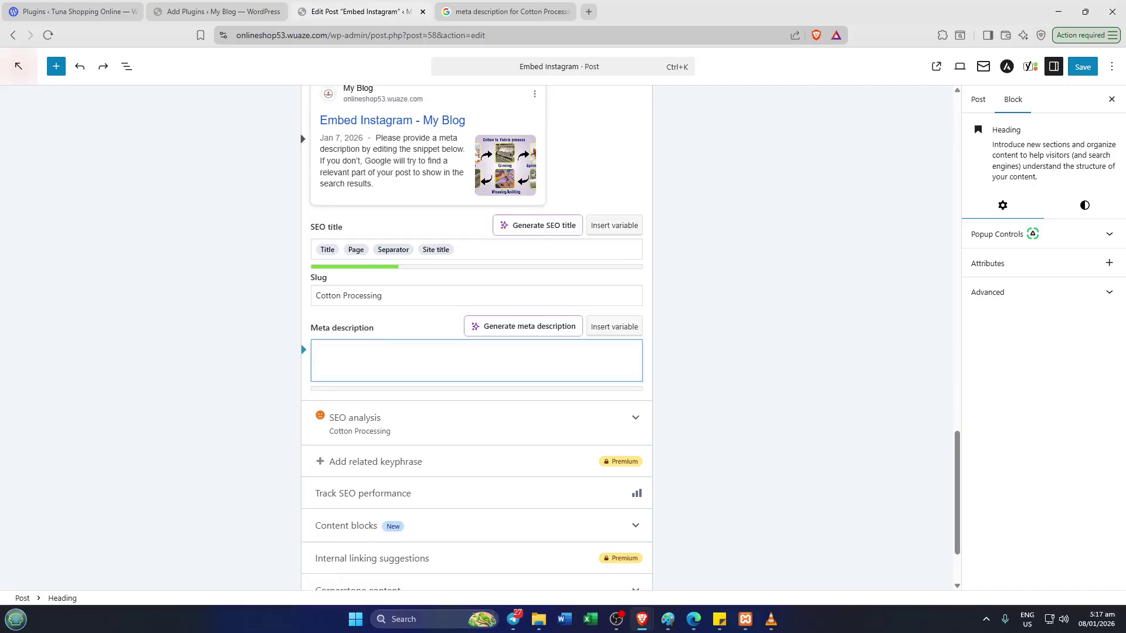
key(ctrl+v)
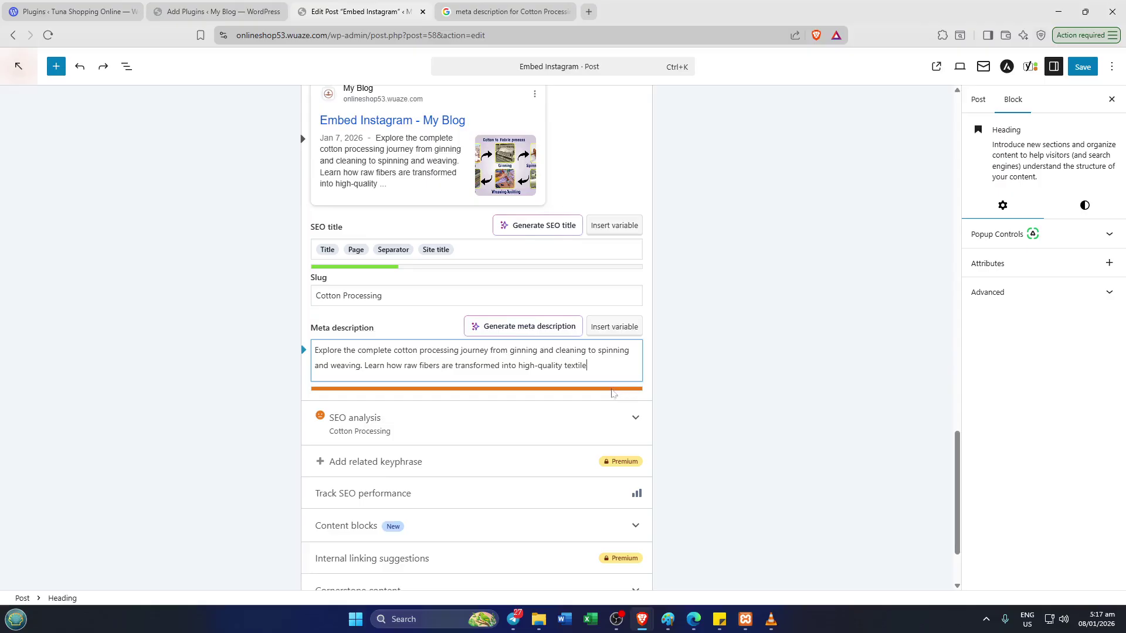
- Trim the end of the meta description back to "Learn how raw fibers are tr"
key(BackSpace)
key(BackSpace)
key(BackSpace)
key(BackSpace)
key(BackSpace)
key(BackSpace)
key(BackSpace)
key(BackSpace)
key(BackSpace)
key(BackSpace)
key(BackSpace)
key(BackSpace)
key(BackSpace)
key(BackSpace)
key(BackSpace)
key(BackSpace)
key(BackSpace)
key(BackSpace)
key(BackSpace)
key(BackSpace)
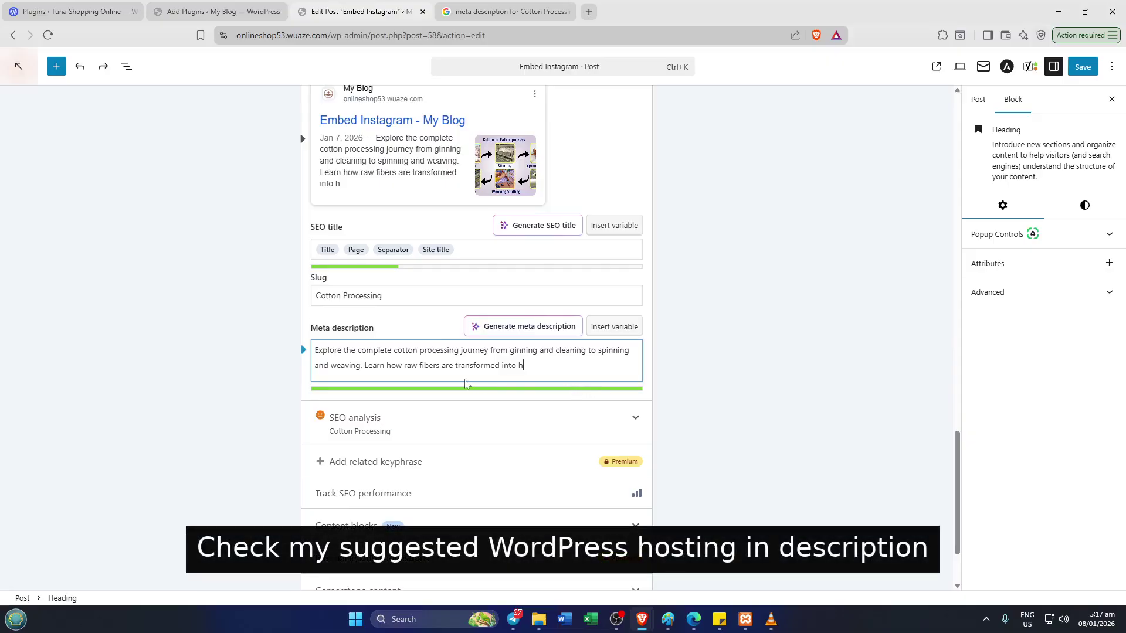
key(BackSpace)
key(BackSpace)
key(BackSpace)
key(BackSpace)
key(BackSpace)
key(BackSpace)
key(BackSpace)
key(BackSpace)
key(BackSpace)
key(BackSpace)
key(BackSpace)
key(BackSpace)
key(BackSpace)
key(BackSpace)
key(BackSpace)
key(BackSpace)
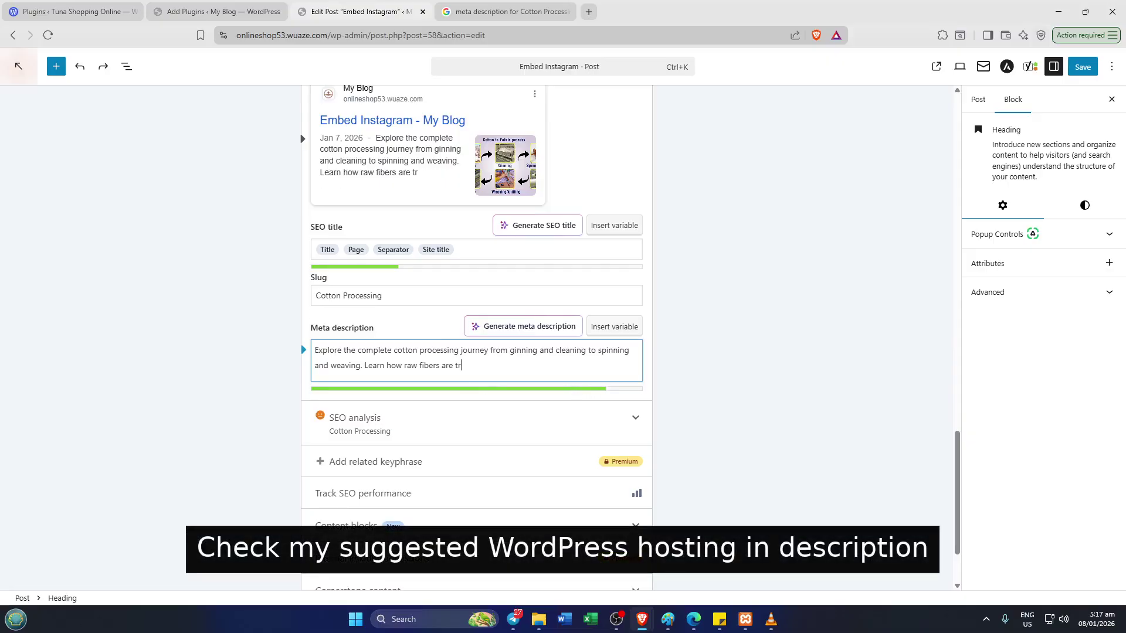
- Try removing the unfinished second sentence from the meta description and undo the removal
key(ctrl+shift+Left)
key(ctrl+shift+Left)
key(ctrl+shift+Left)
key(ctrl+shift+Left)
key(ctrl+shift+Left)
key(ctrl+shift+Left)
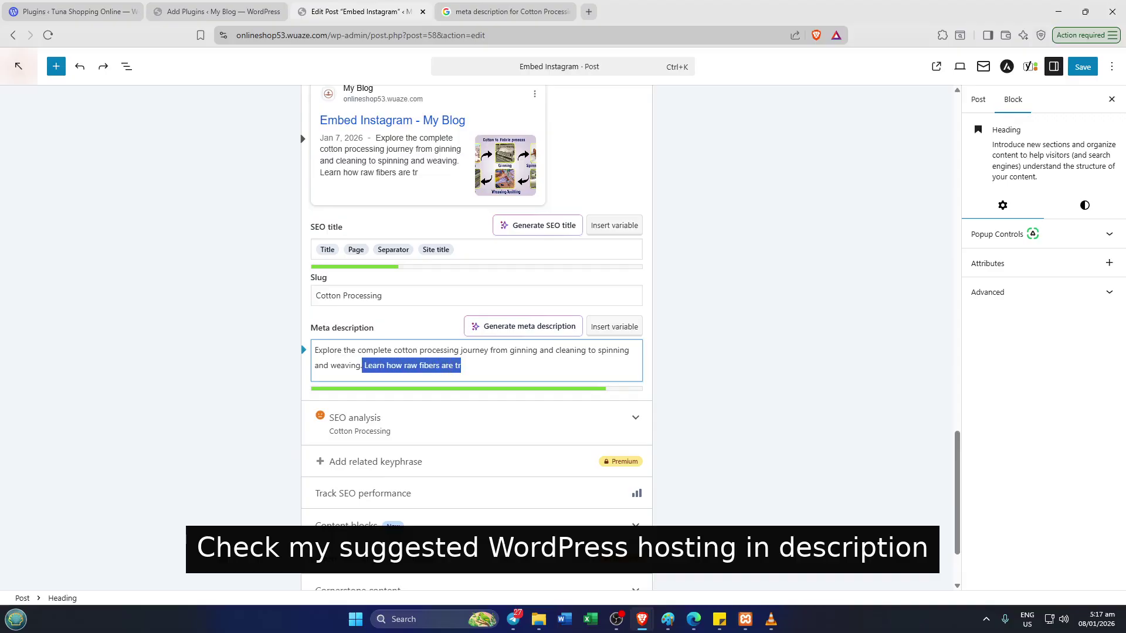
key(shift+Right)
key(BackSpace)
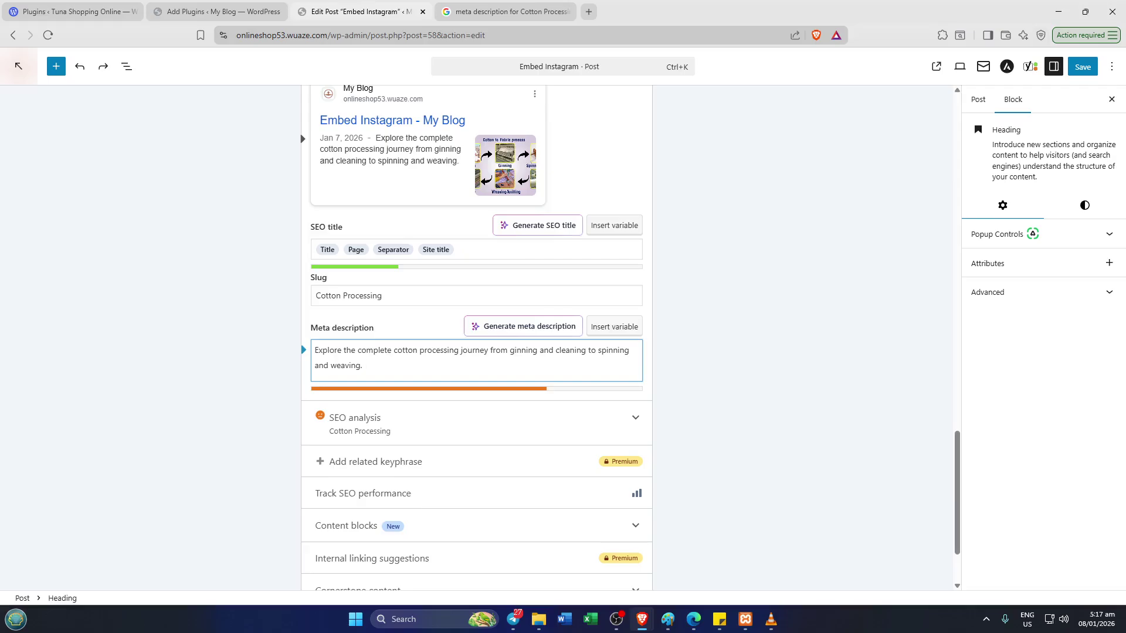
key(ctrl+z)
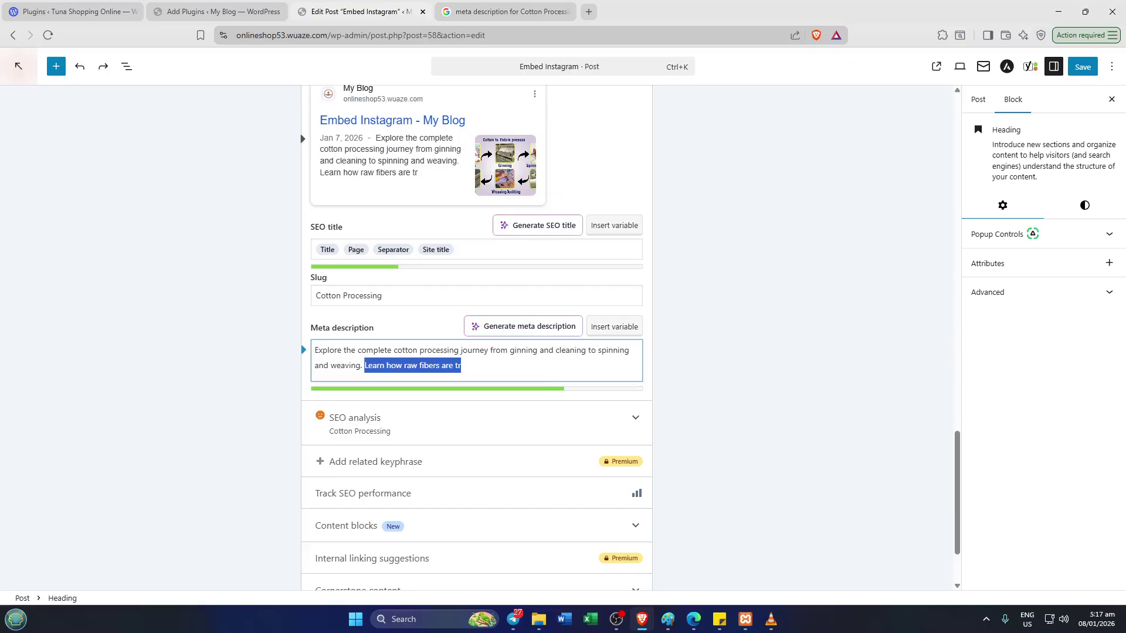
key(Right)
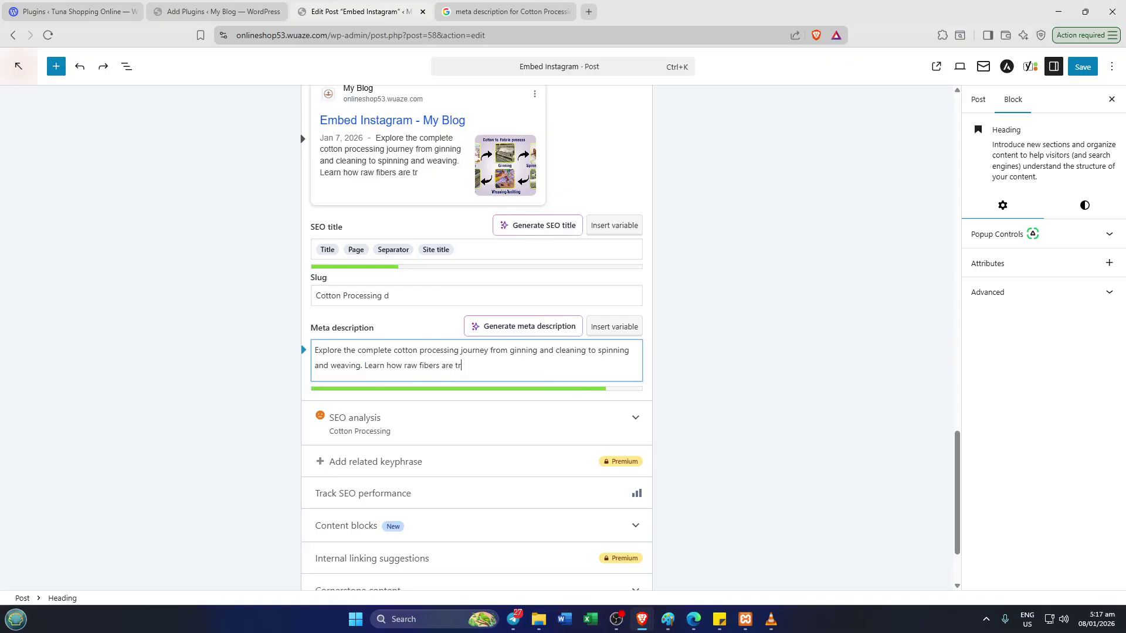
- Restore the meta description's ending so the second sentence reads "Learn how raw fibers are transformed into high-quality textiles"
key(shift+Left)
key(shift+Left)
key(shift+Left)
key(shift+Left)
key(shift+Left)
key(shift+Left)
key(shift+Right)
key(shift+Right)
key(shift+Right)
key(shift+Right)
key(shift+Right)
key(shift+Right)
text(ansformed into high-quality textiles)
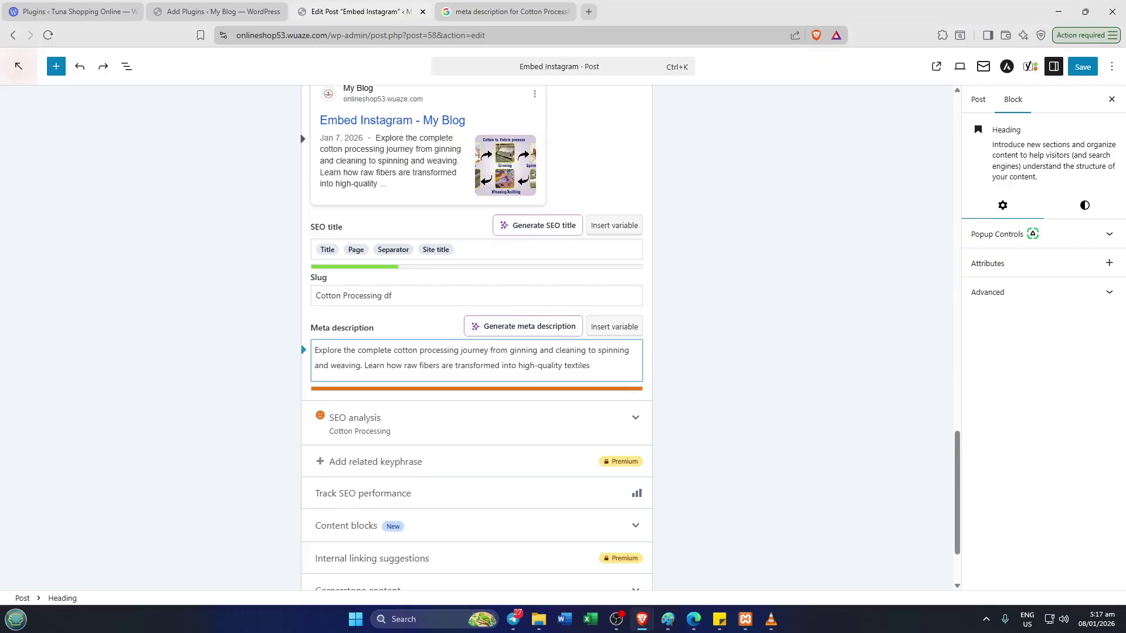
- Shorten the meta description's second sentence to "Learn how raw fibers are transformed."
key(shift+Left)
key(shift+Left)
key(shift+Left)
key(shift+Left)
key(shift+Left)
key(shift+Left)
key(shift+Left)
key(shift+Left)
key(shift+Left)
key(shift+Left)
key(shift+Left)
key(shift+Left)
key(shift+Left)
key(shift+Left)
key(shift+Left)
key(shift+Left)
key(shift+Left)
key(shift+Left)
key(shift+Left)
key(shift+Left)
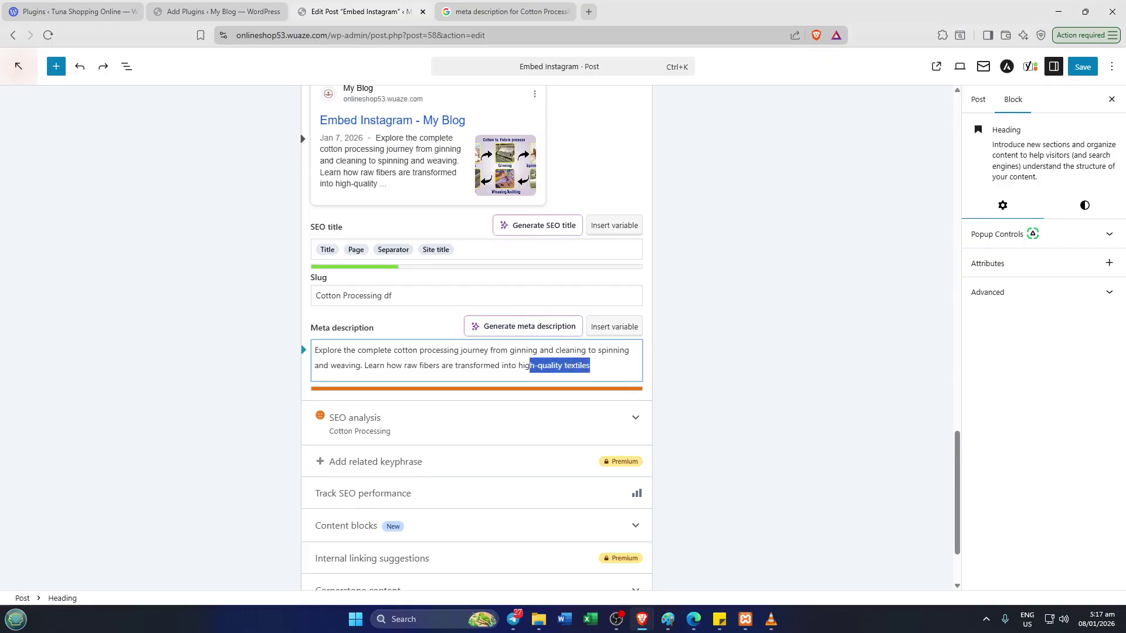
key(shift+Left)
key(BackSpace)
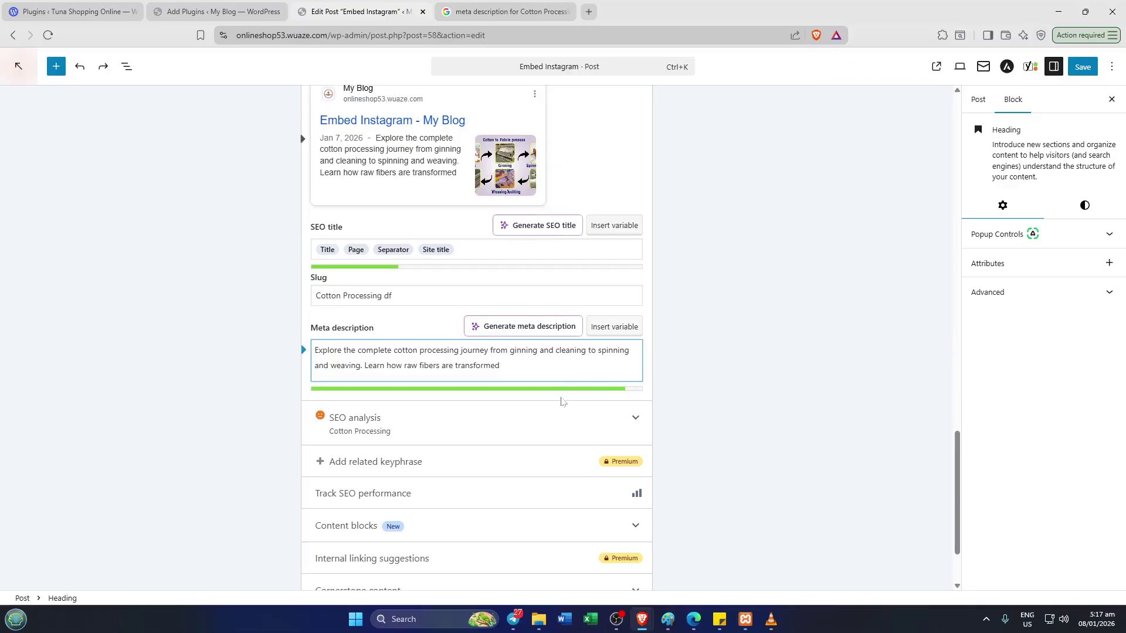
text(.)
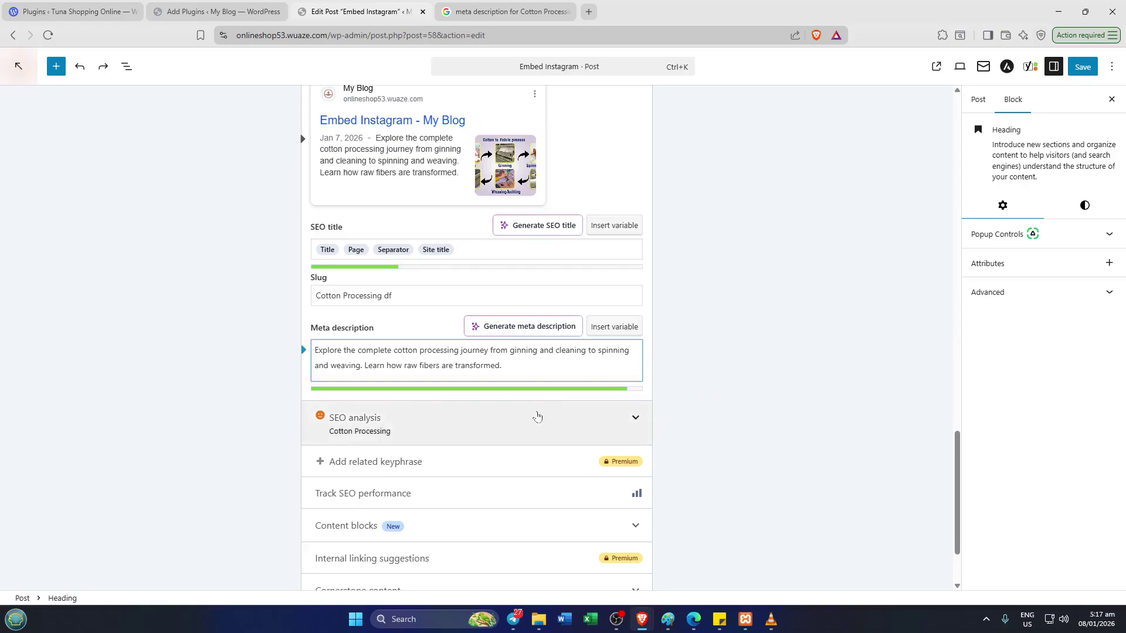
- Expand the Advanced section of the Yoast SEO settings and examine its search engine options and the post's search preview
scroll(522, 441, down, 2)
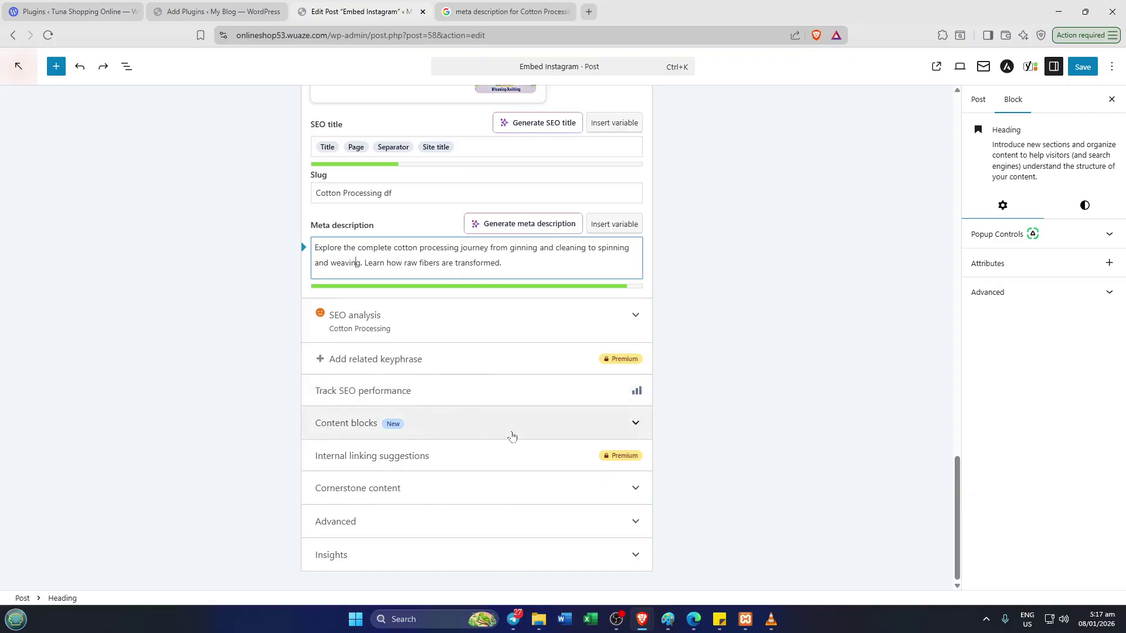
click(469, 521)
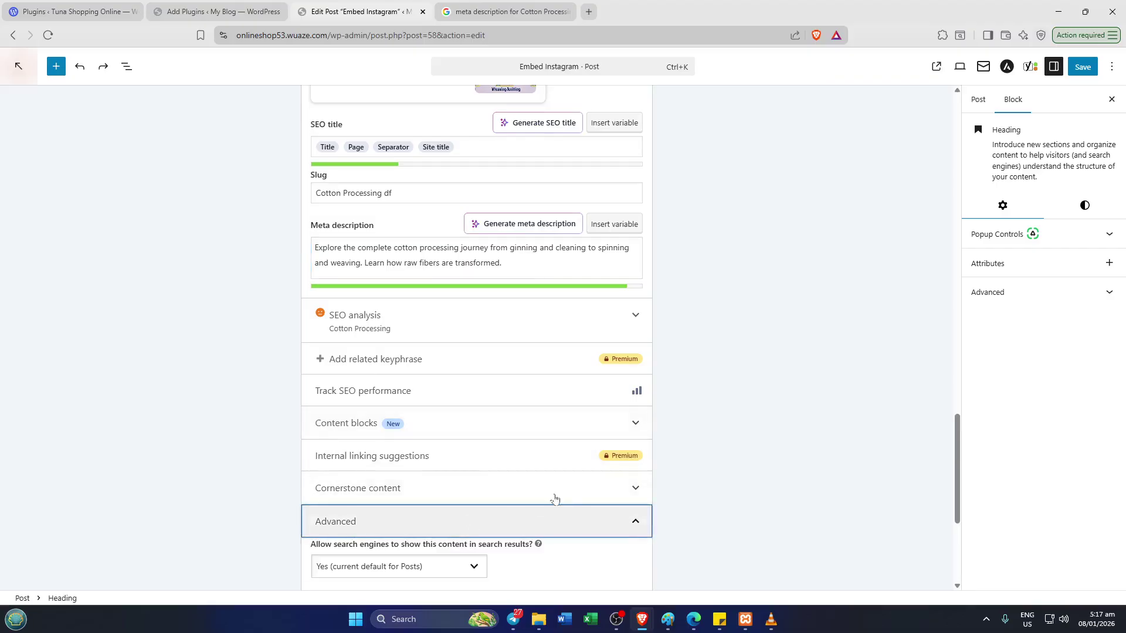
scroll(553, 500, down, 2)
scroll(558, 460, down, 2)
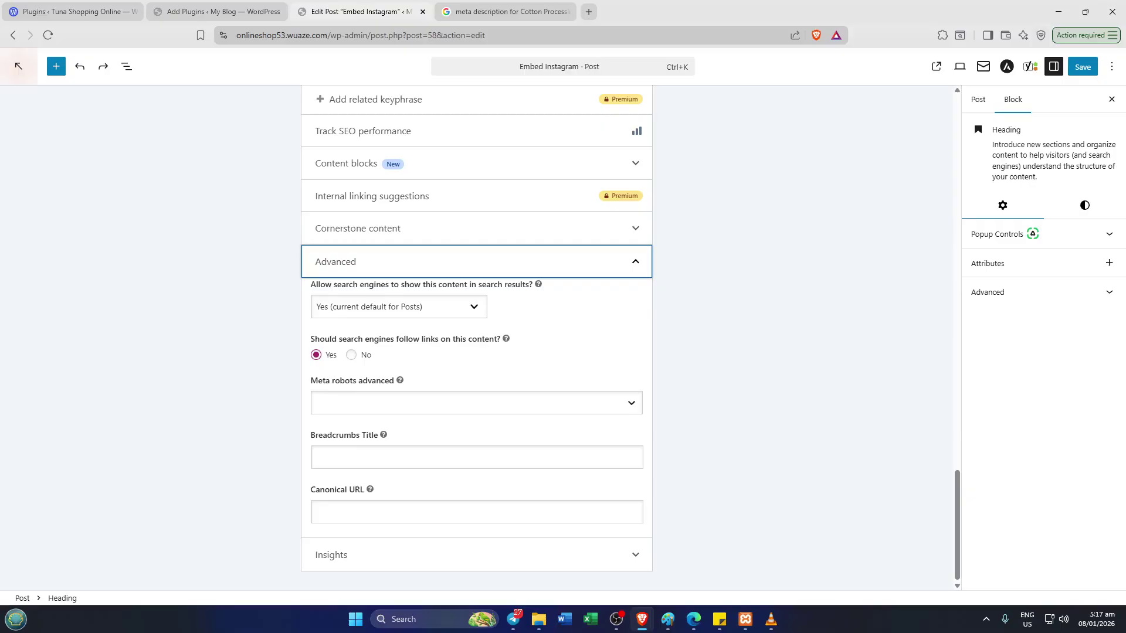
scroll(433, 330, up, 2)
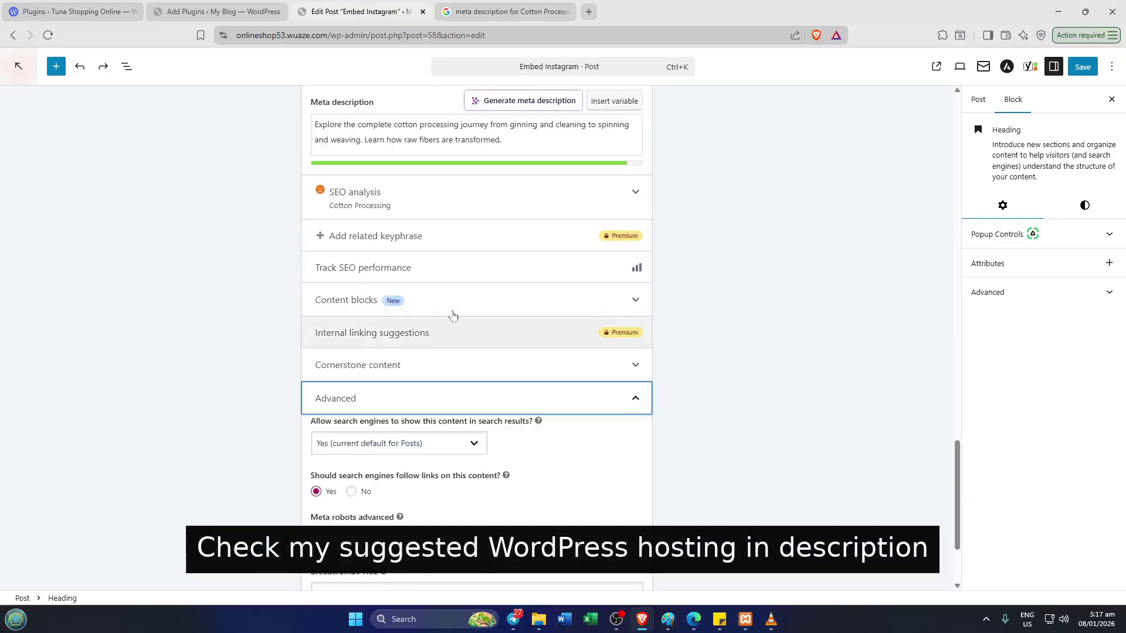
scroll(454, 316, up, 2)
scroll(459, 309, up, 2)
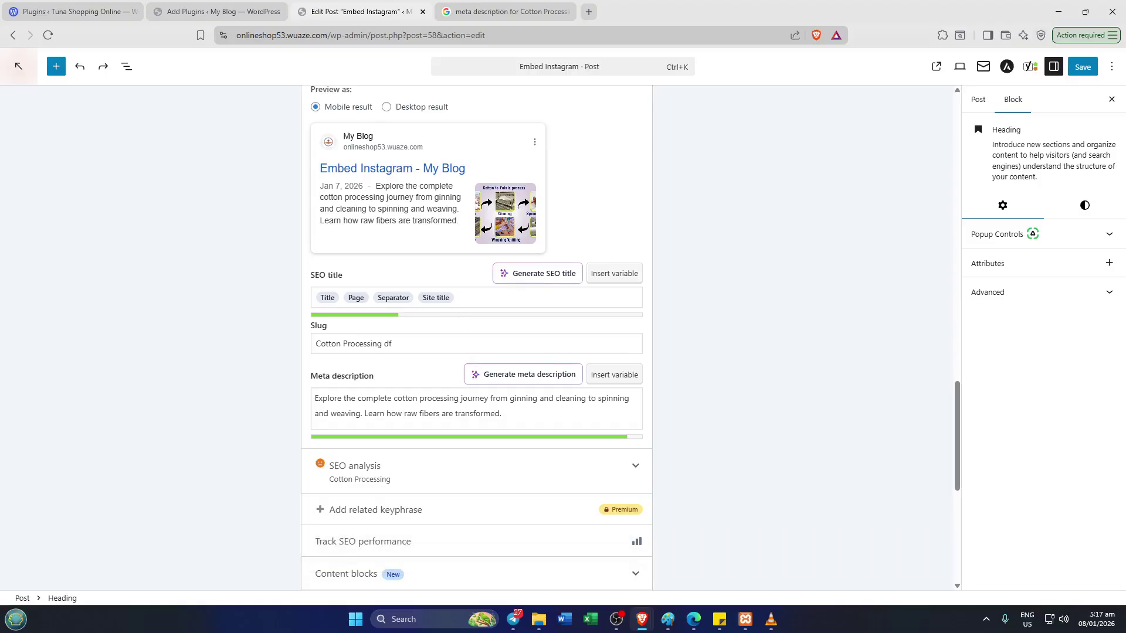
scroll(469, 318, up, 7)
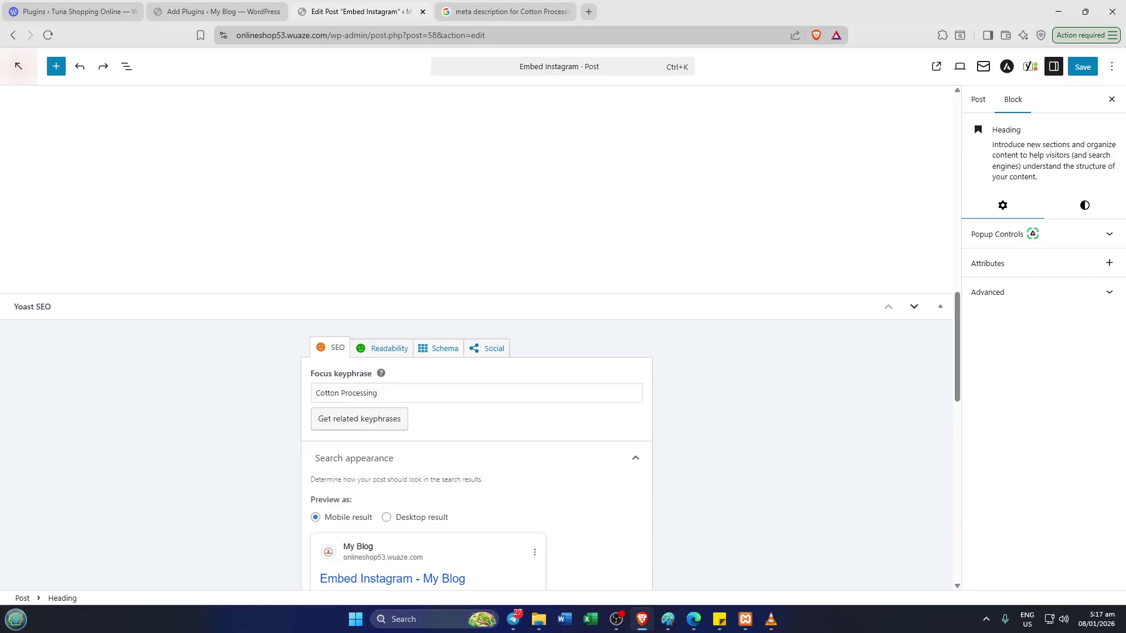
scroll(446, 394, down, 2)
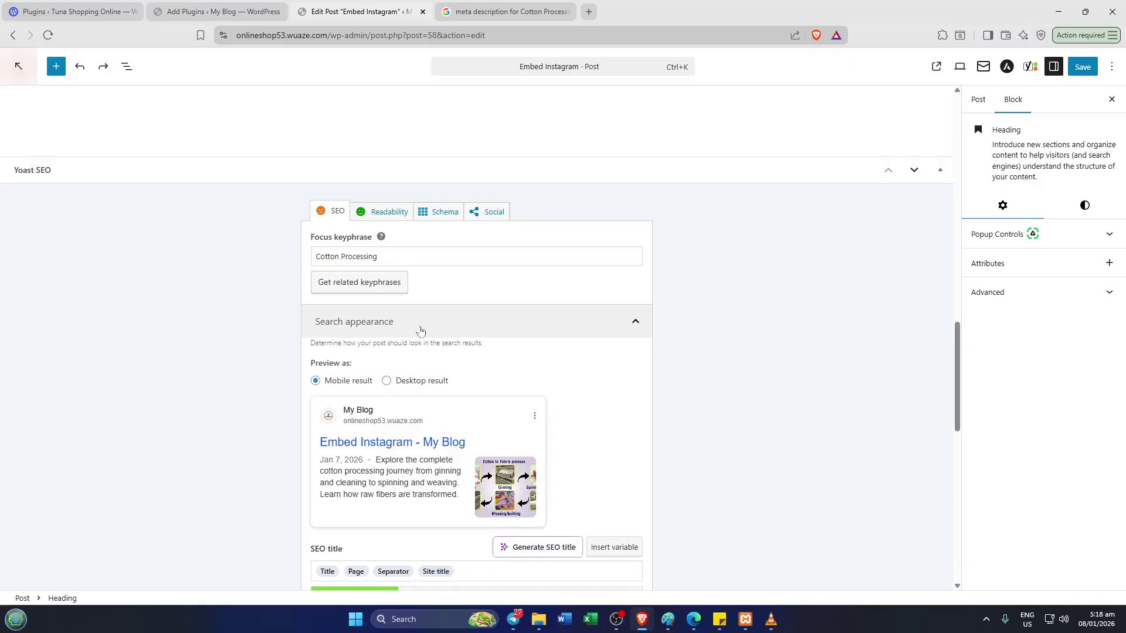
- Examine the post's Yoast readability analysis, schema page and article types, and social media appearance settings
click(389, 217)
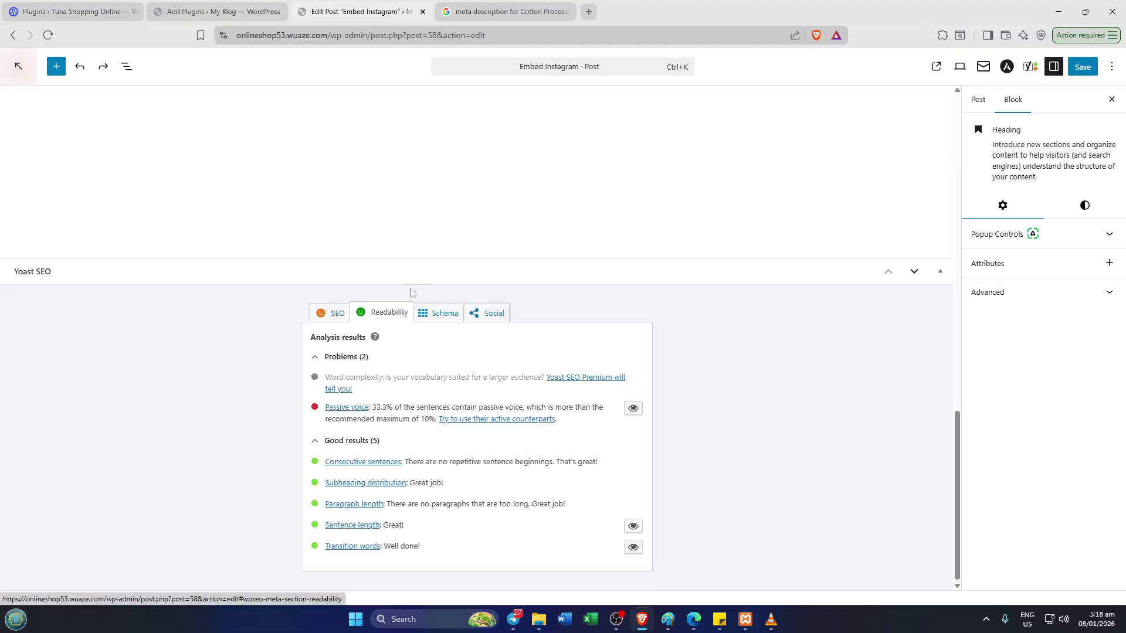
click(437, 308)
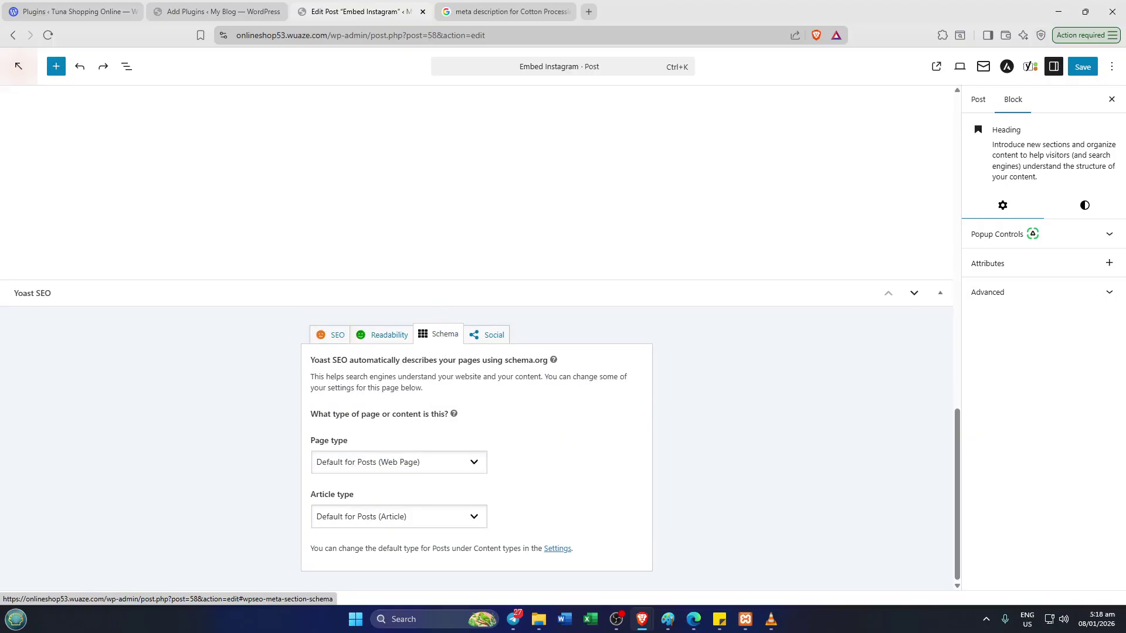
click(493, 335)
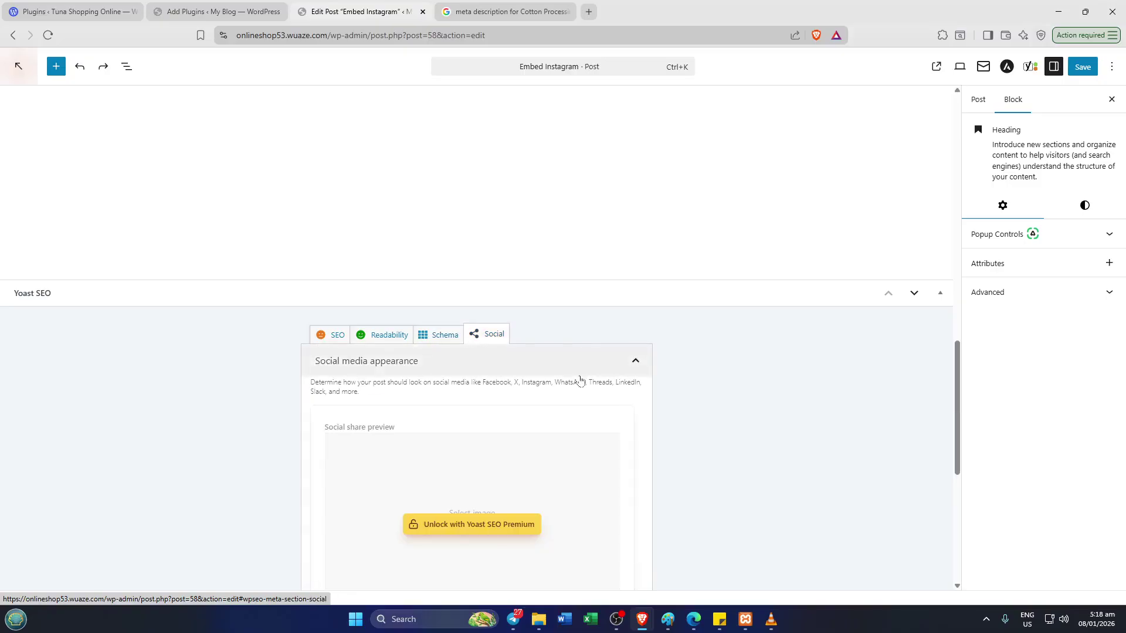
scroll(551, 369, down, 3)
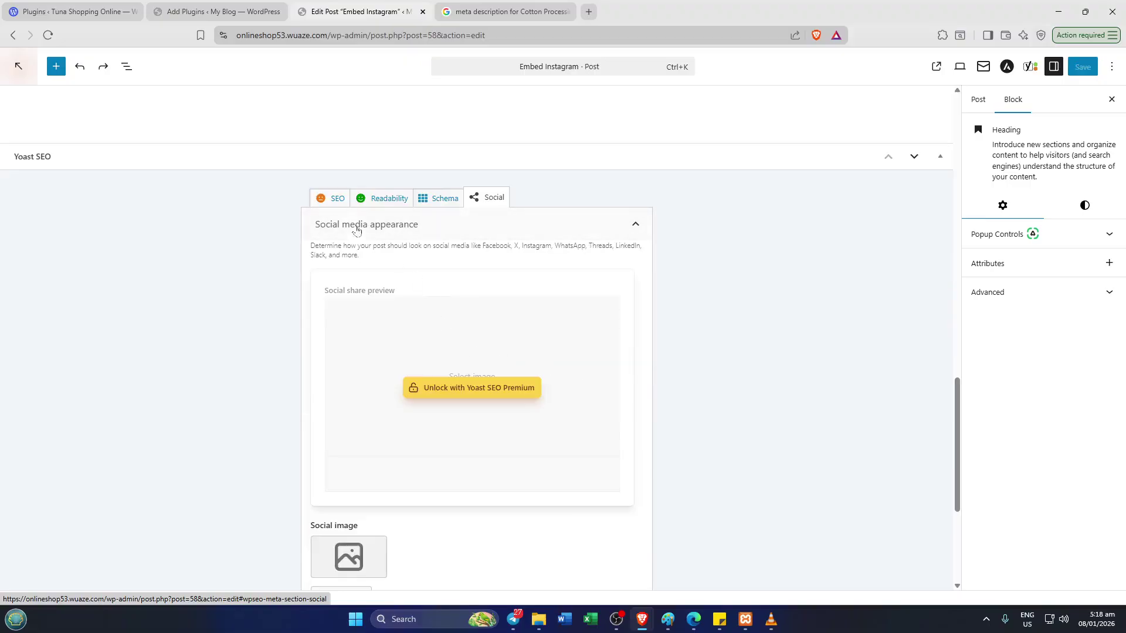
- Return to the Yoast SEO settings and review the search preview, meta description and Advanced options
click(334, 201)
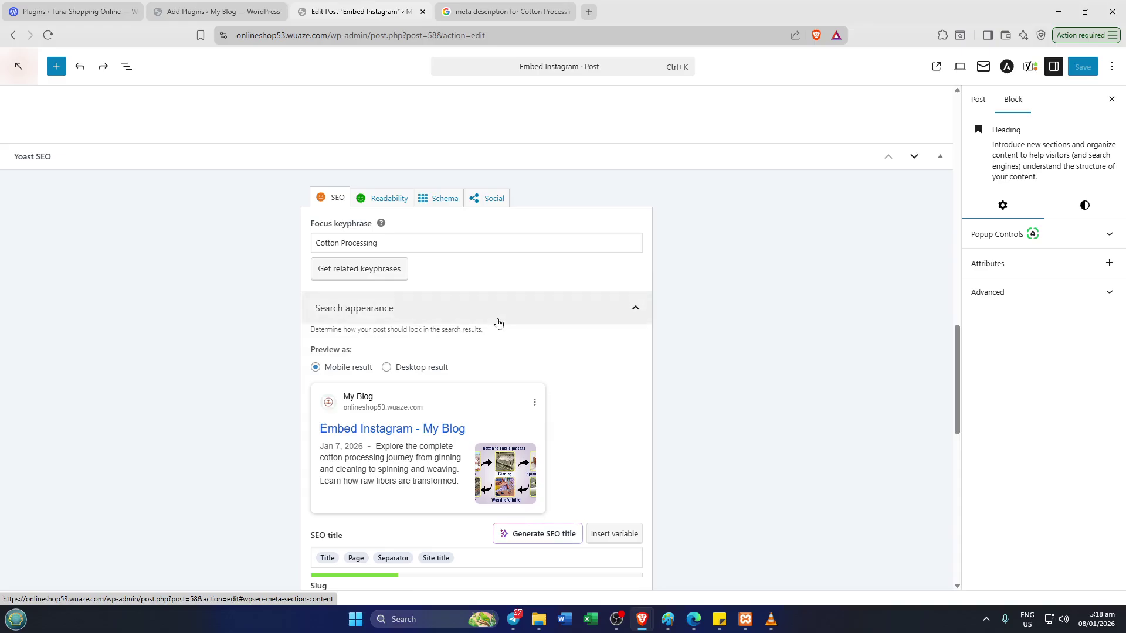
scroll(473, 361, down, 2)
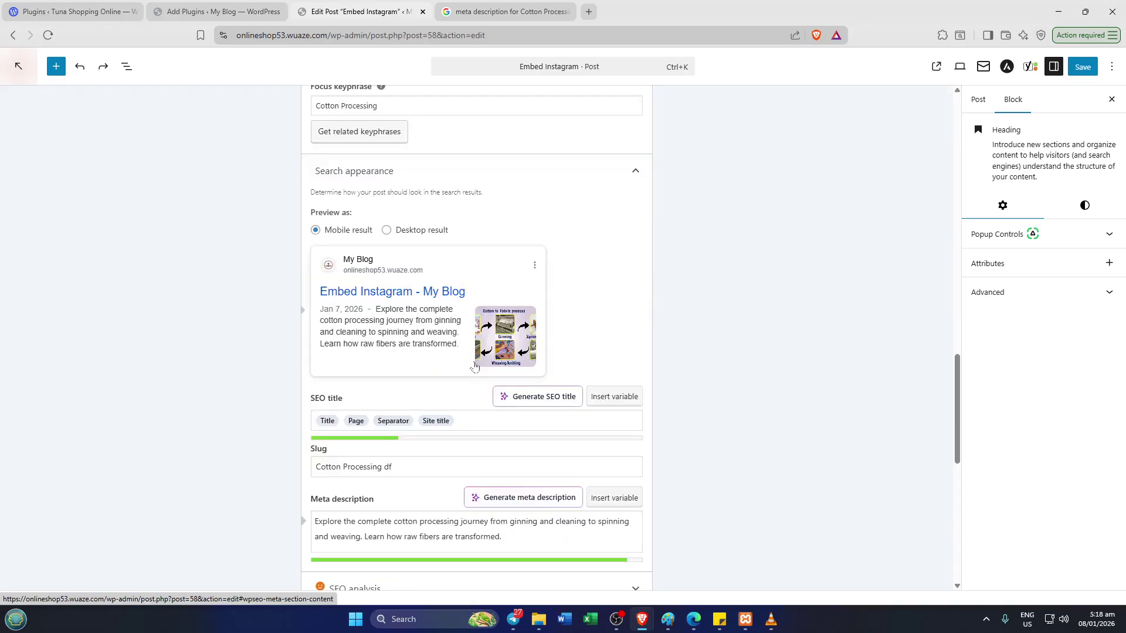
scroll(475, 367, down, 2)
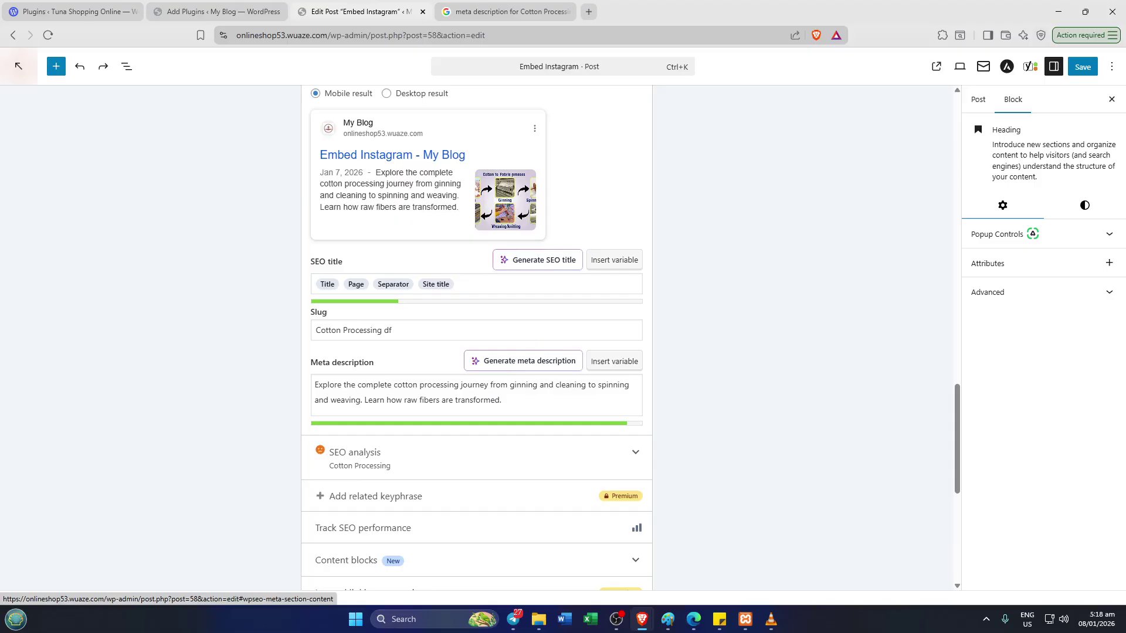
scroll(475, 363, down, 2)
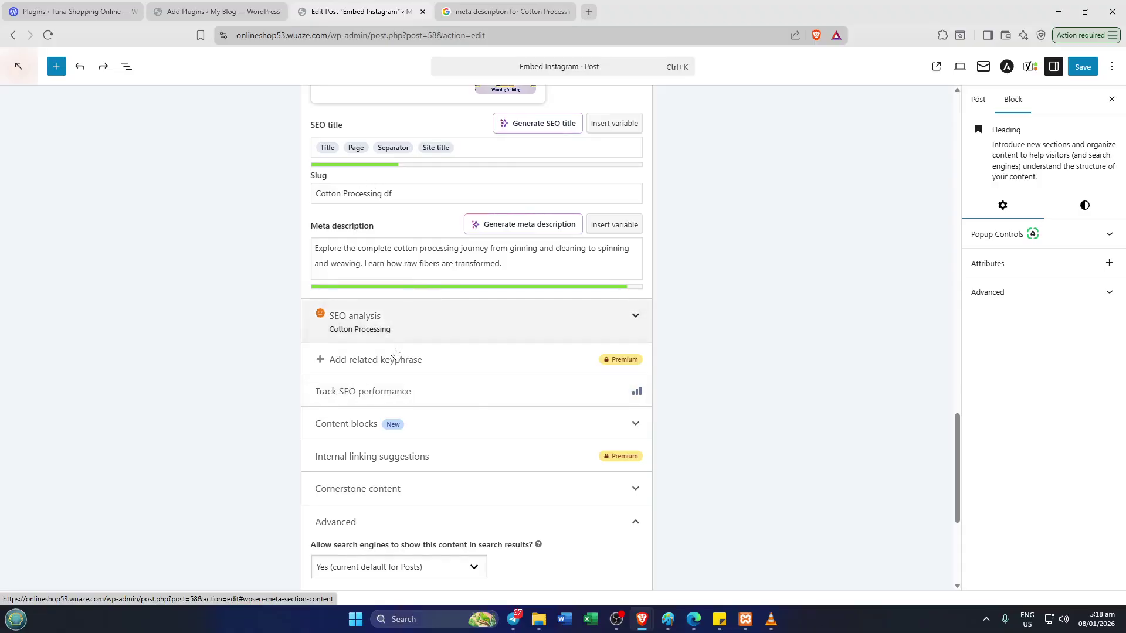
scroll(399, 354, down, 2)
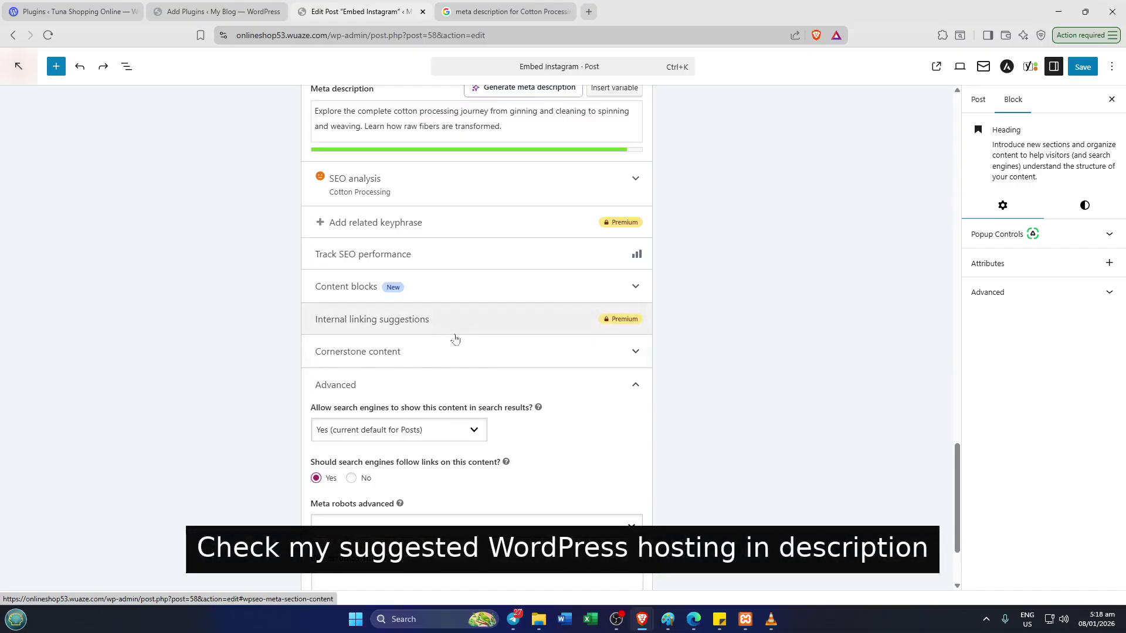
scroll(474, 382, down, 2)
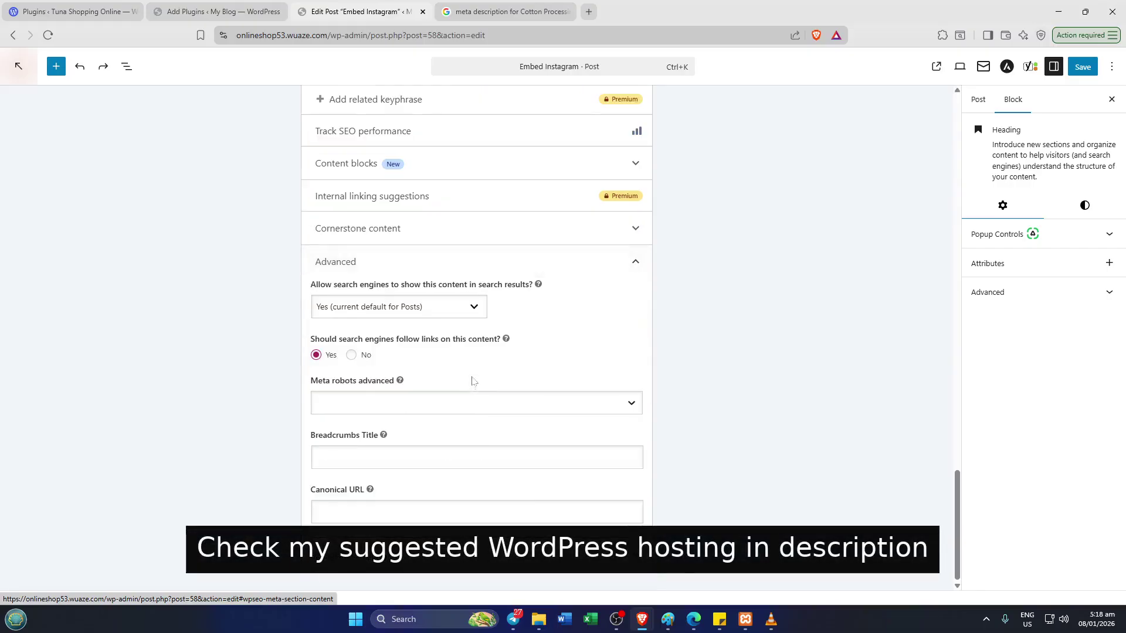